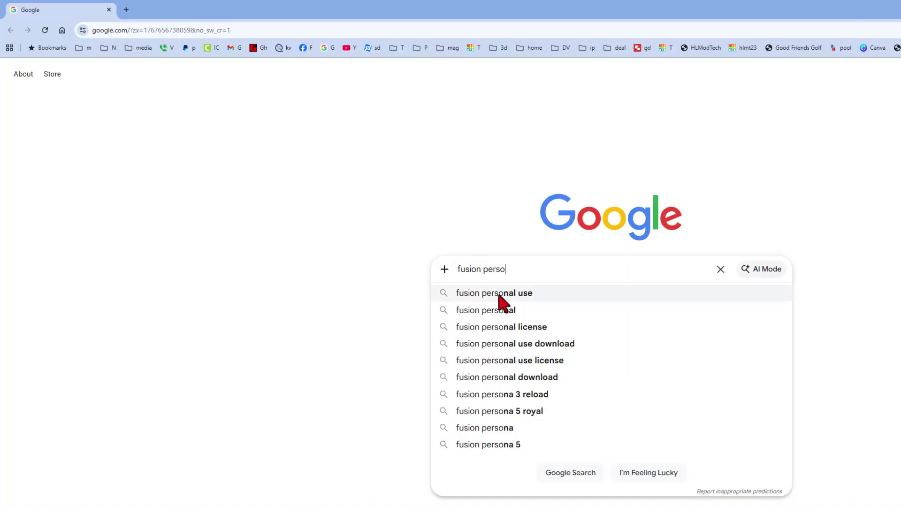
Step: Run the Google search for 'fusion personal use' from the suggestion list
left_click(500, 293)
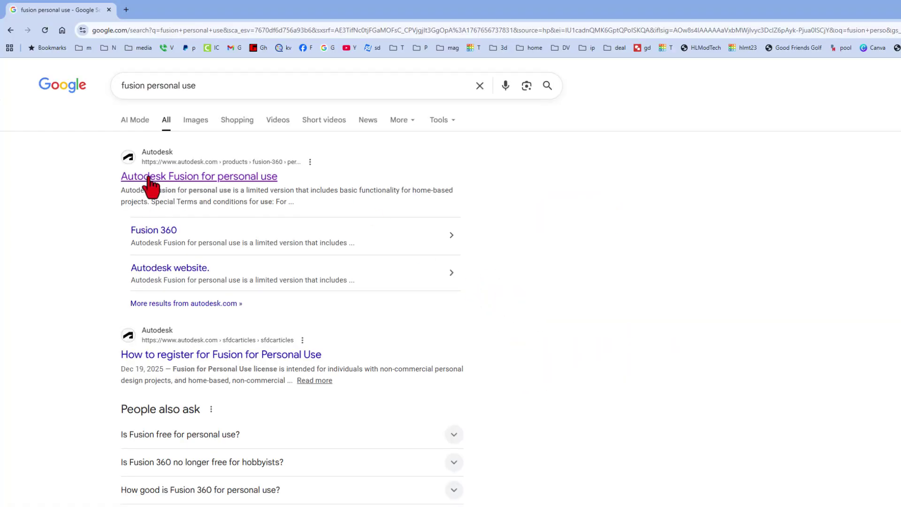
Step: Follow the top result to the Autodesk Fusion for personal use page
left_click(172, 178)
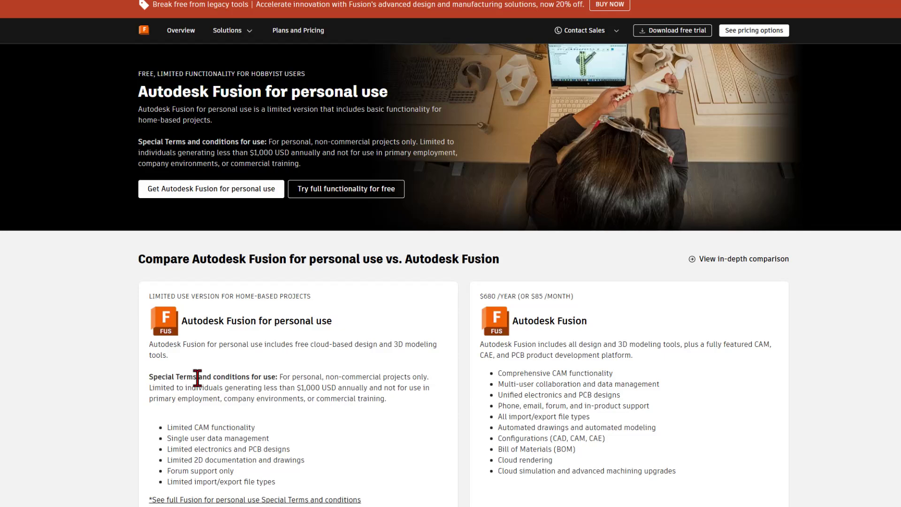
scroll(196, 476, "down", 2)
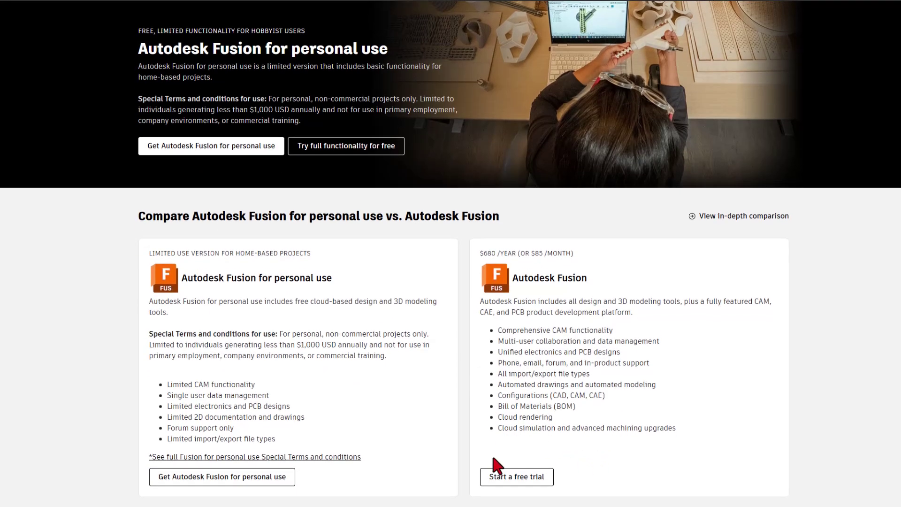
Step: Start getting Fusion for personal use and sign in with email, password and 2-step code
left_click(227, 146)
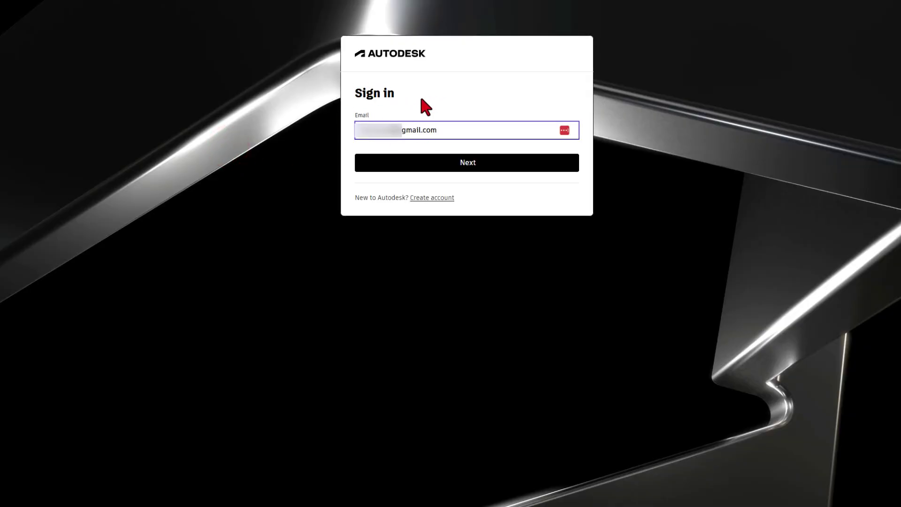
left_click(465, 163)
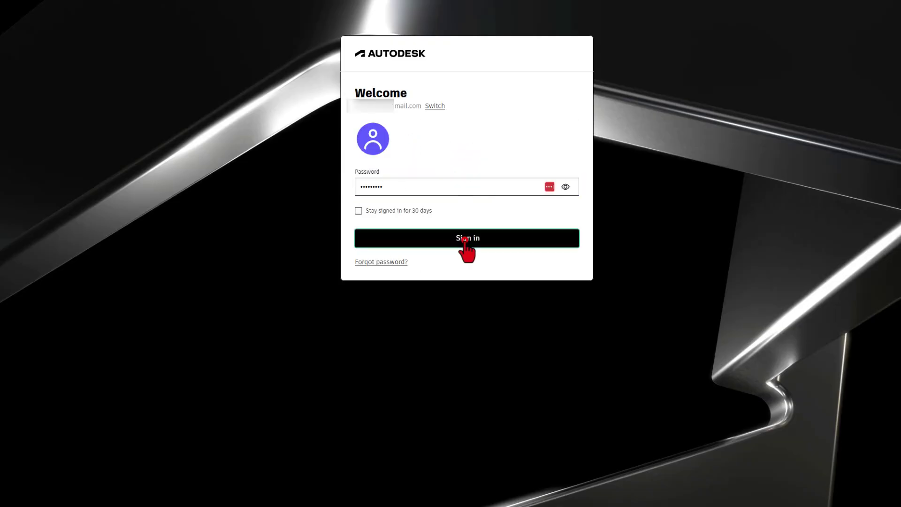
left_click(465, 239)
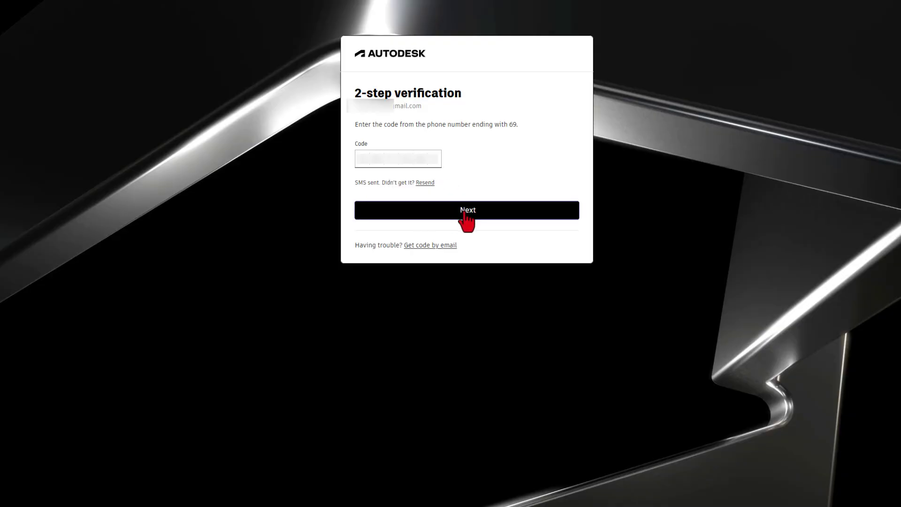
left_click(467, 211)
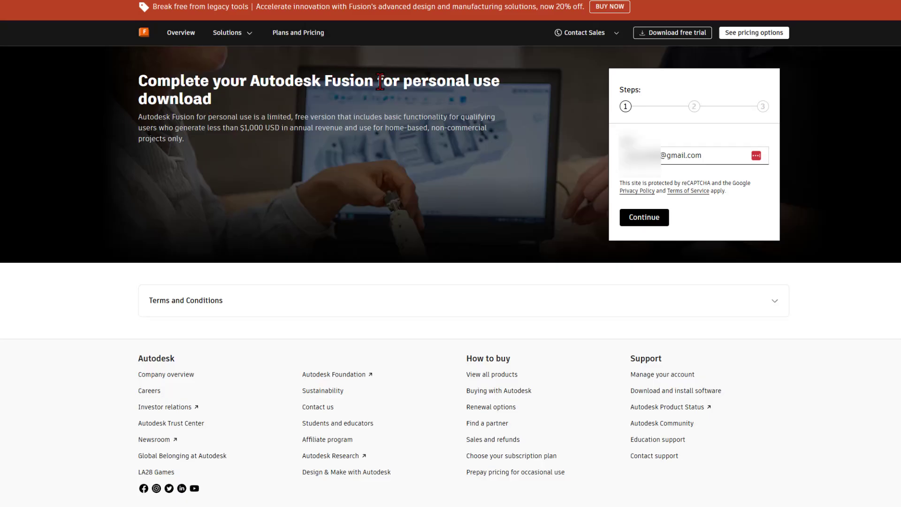
Step: Enter the email address and advance the registration form to step two
left_click(683, 156)
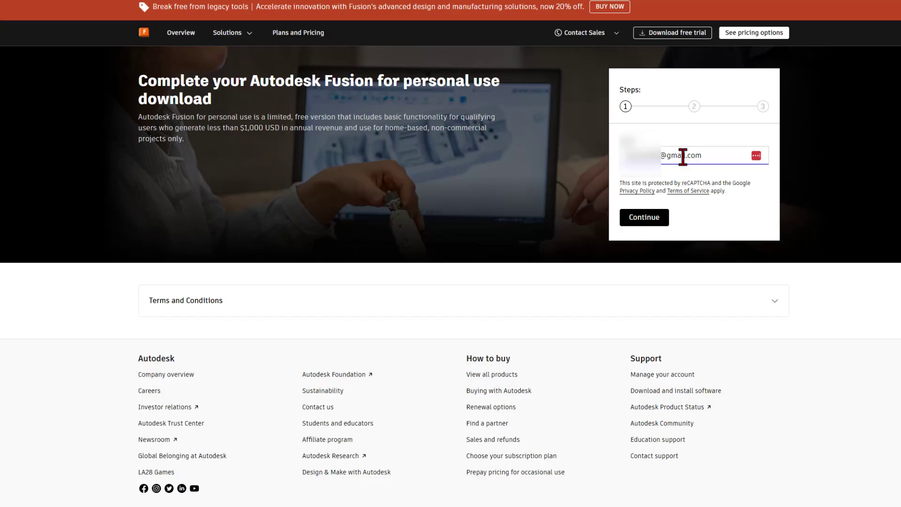
left_click(644, 217)
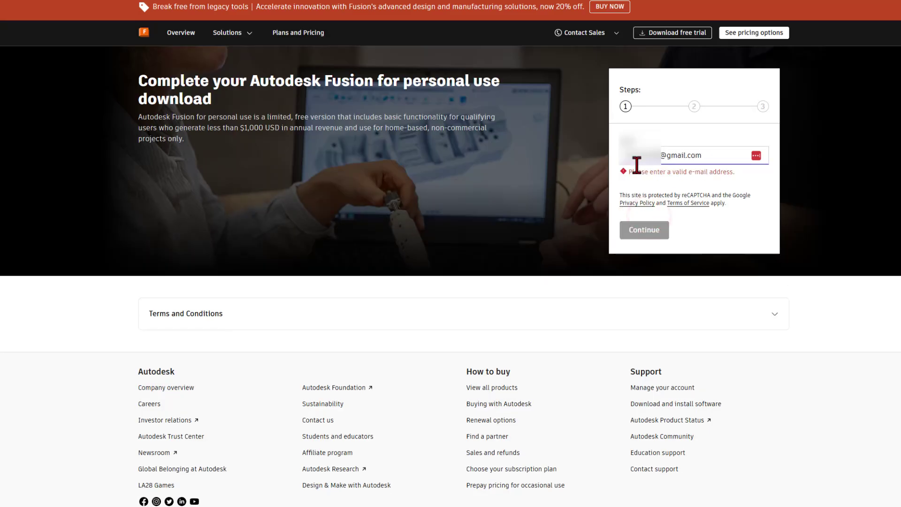
left_click(712, 155)
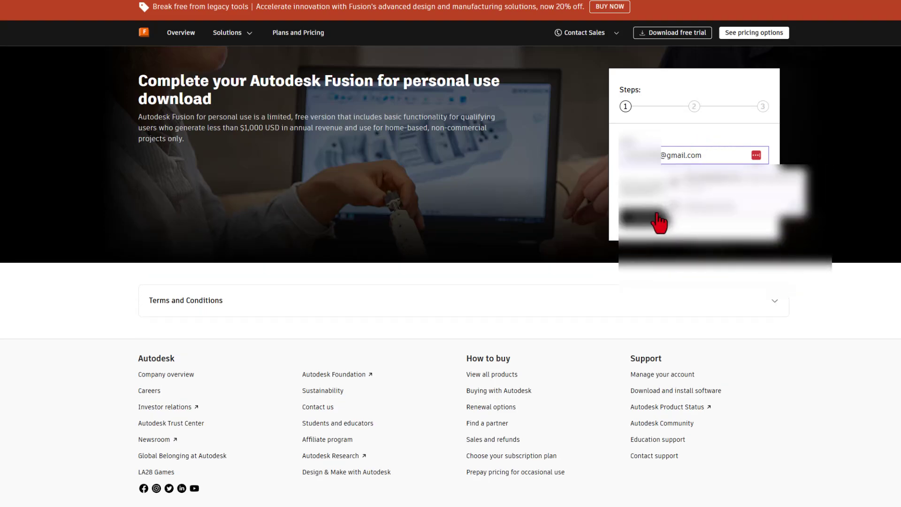
left_click(643, 217)
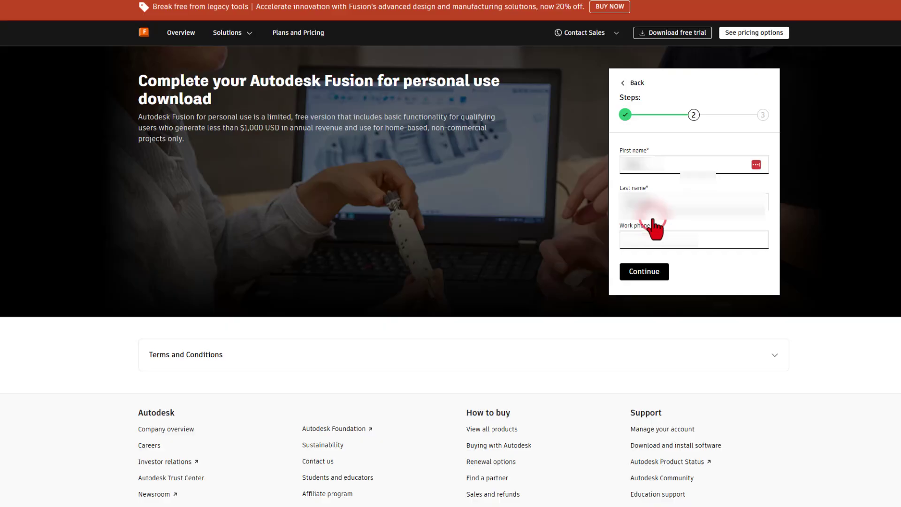
Step: Fill the phone and address steps, accept the Terms of Use and submit the registration
left_click(631, 238)
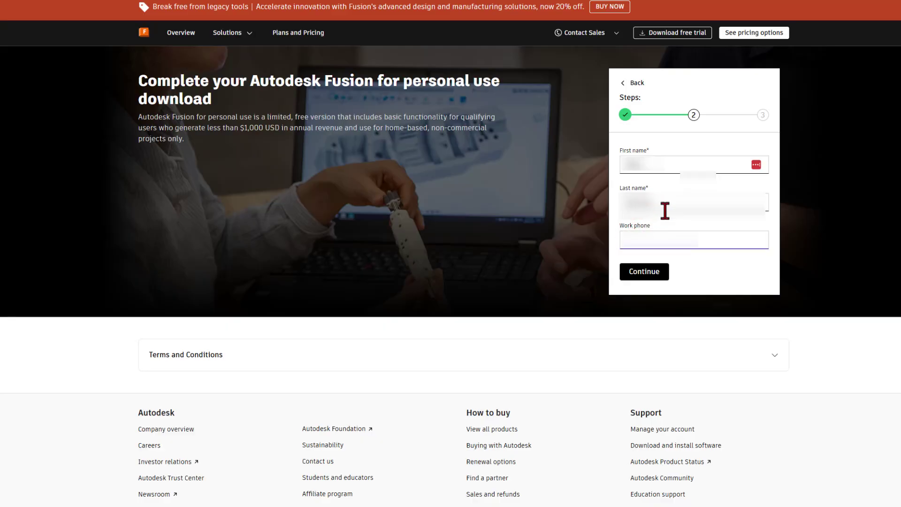
left_click(644, 271)
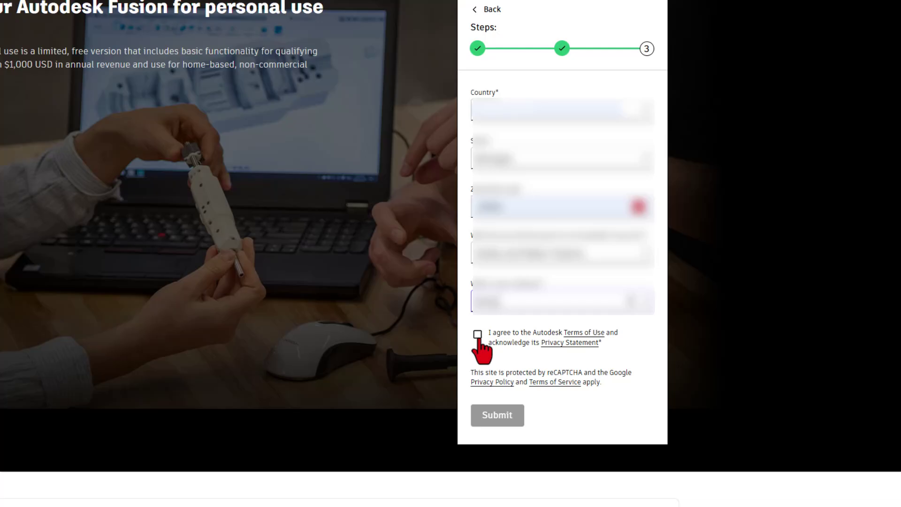
left_click(478, 334)
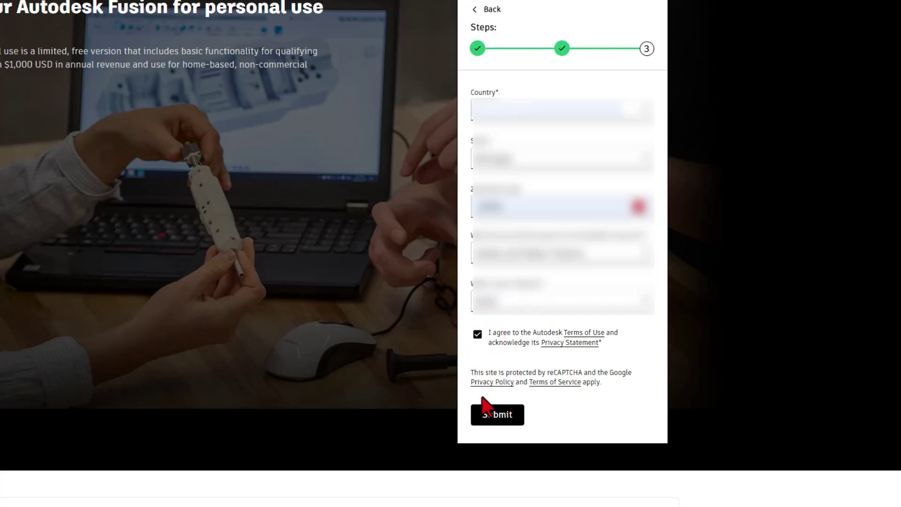
left_click(489, 423)
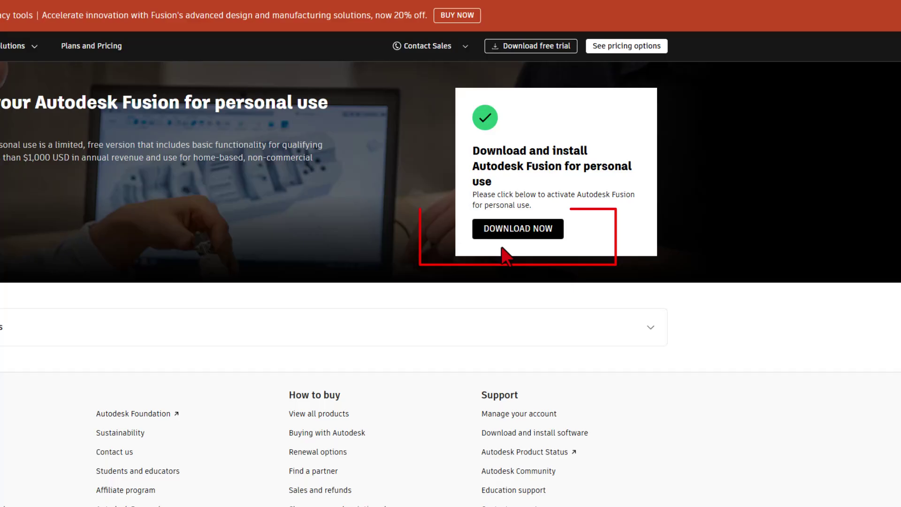
Step: Request the Fusion personal use download, dismissing the survey, then cancel saving the installer
left_click(518, 228)
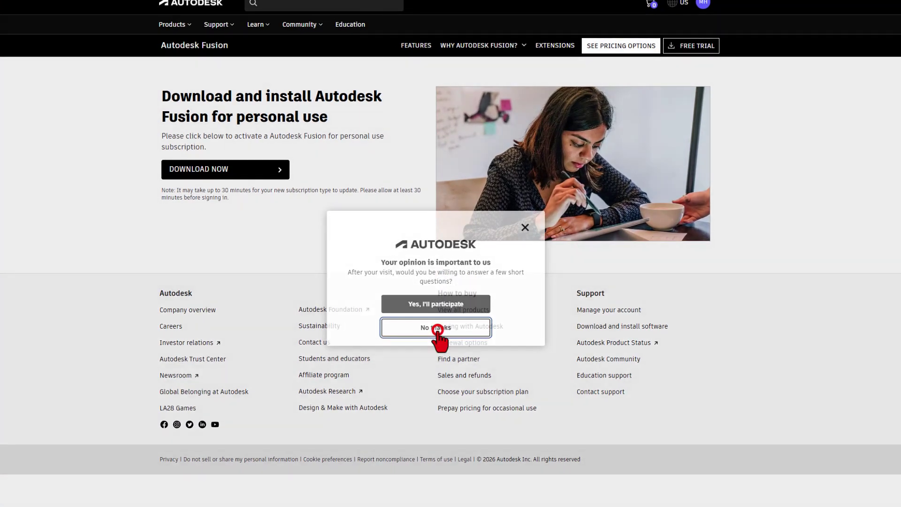
left_click(436, 338)
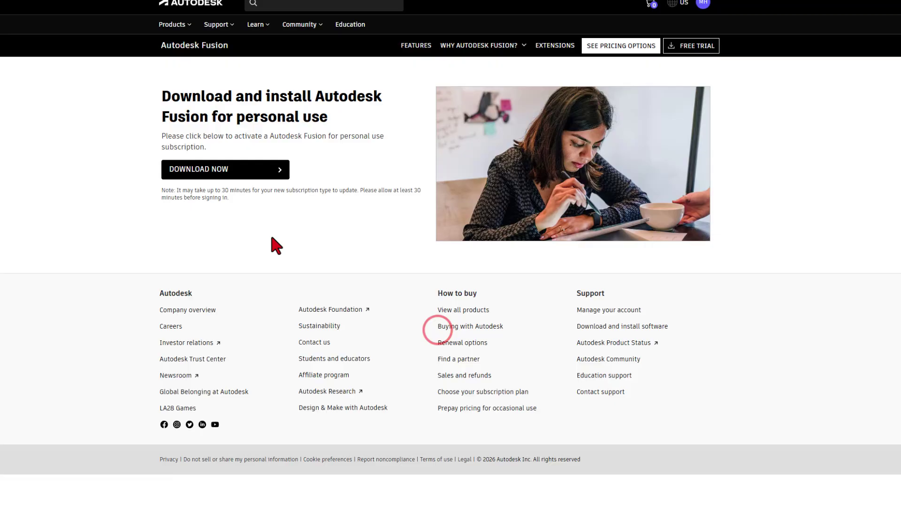
left_click(223, 176)
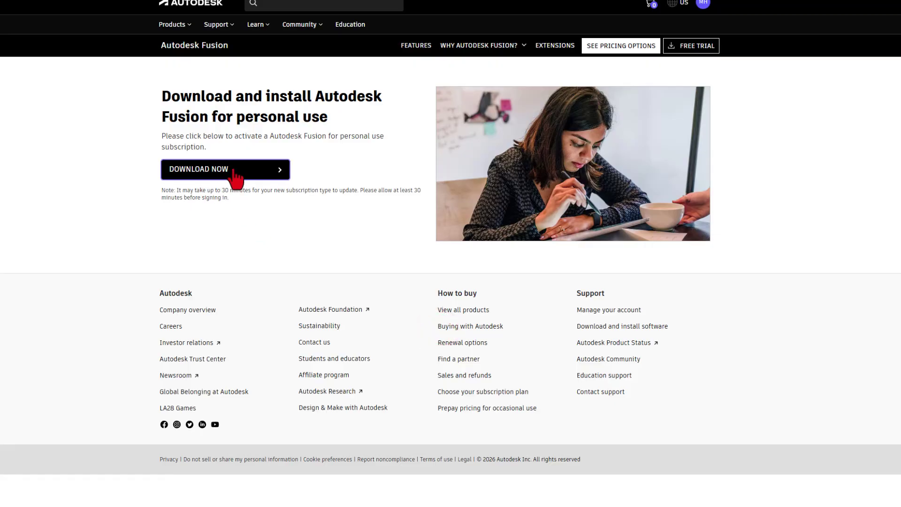
left_click(232, 168)
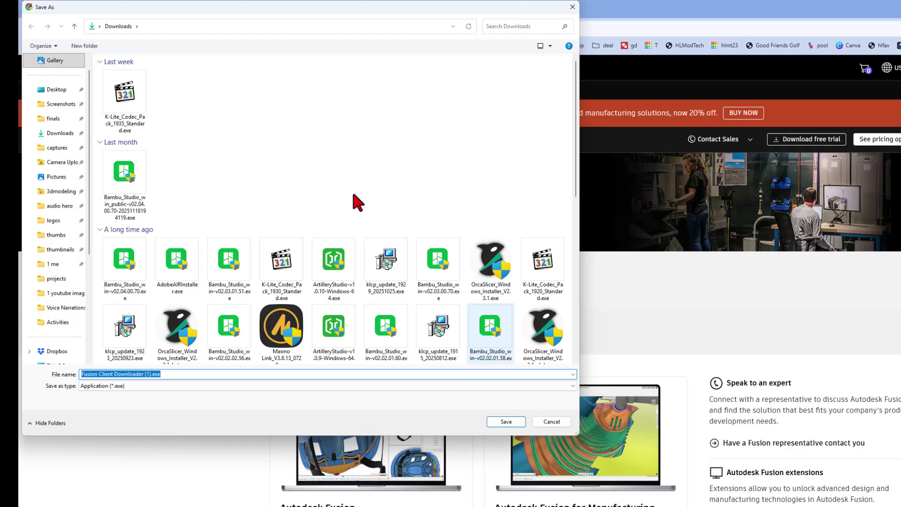
left_click(551, 422)
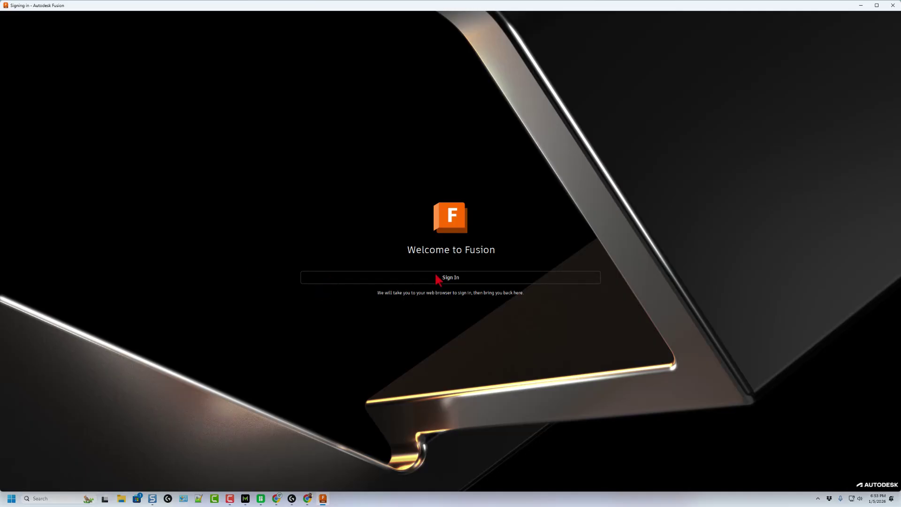
Step: Sign in to Fusion through the browser with password and 2-step code, then launch the product
left_click(450, 277)
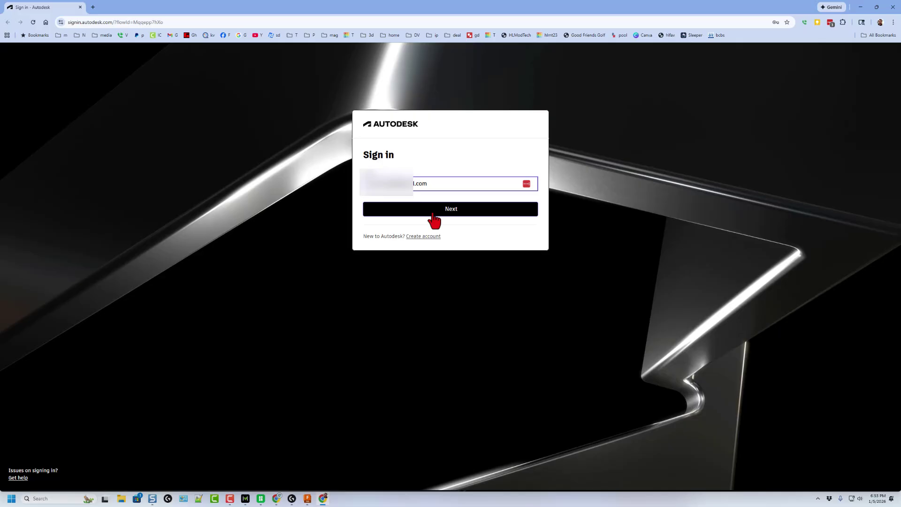
left_click(430, 209)
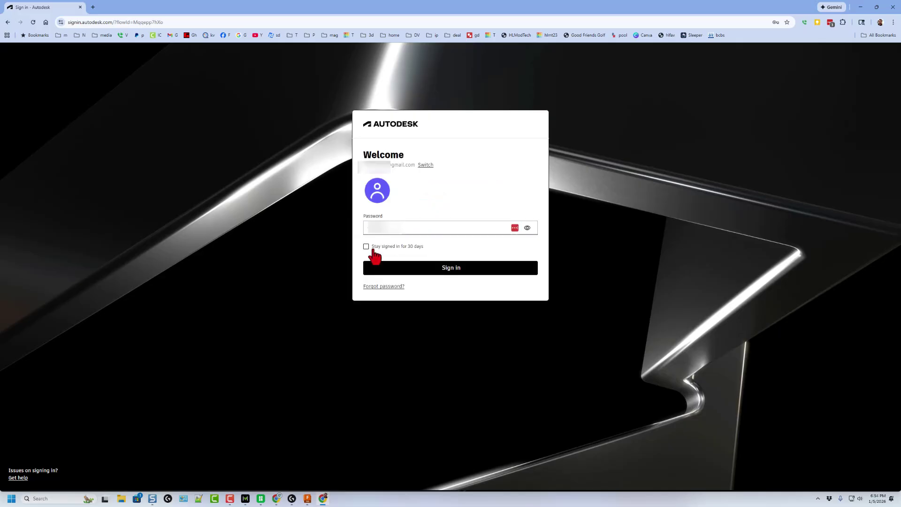
left_click(428, 270)
left_click(451, 269)
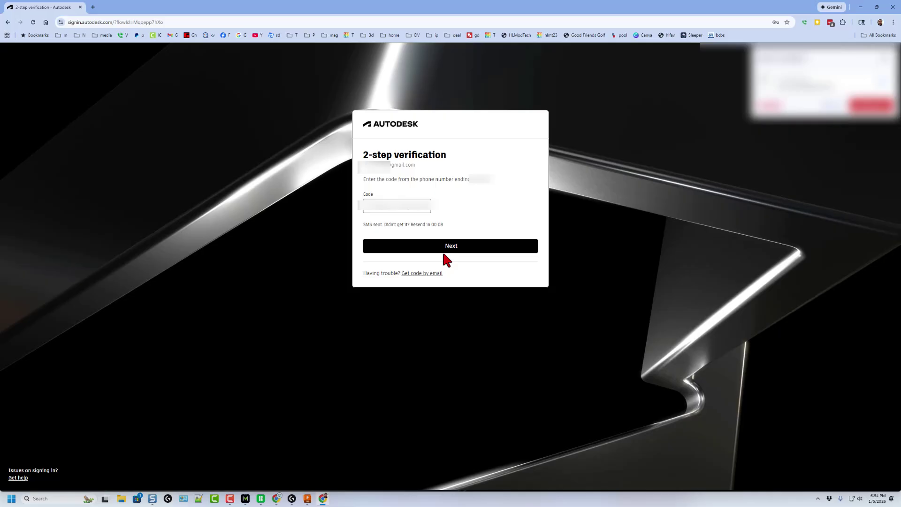
left_click(454, 247)
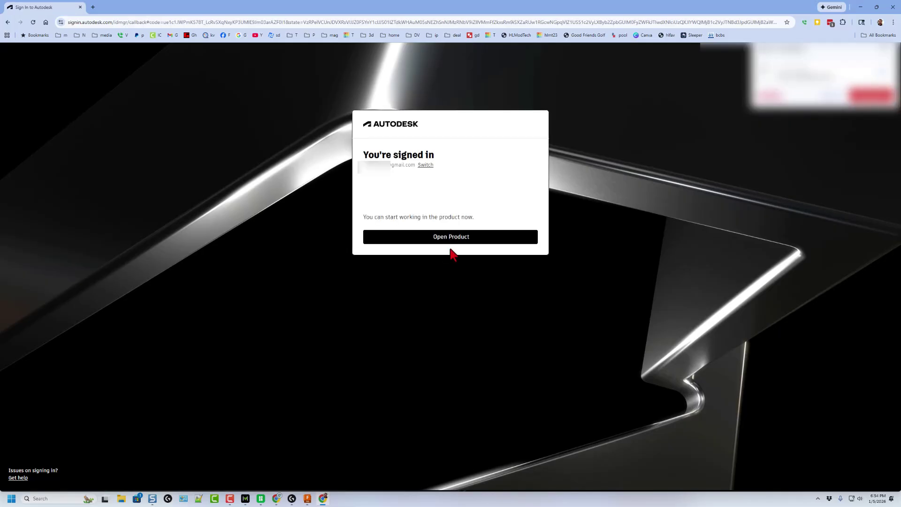
left_click(446, 240)
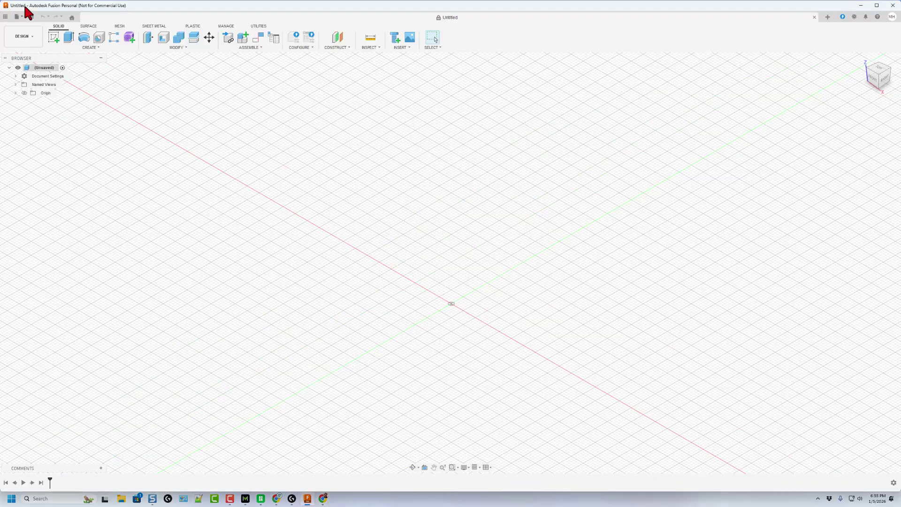
Step: Return to the Fusion window and bring up the account menu from the profile button
left_click(23, 8)
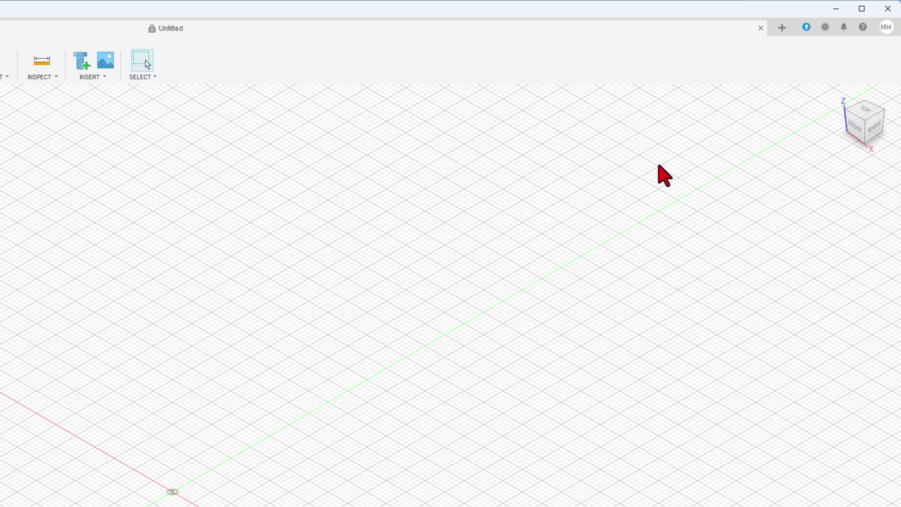
left_click(886, 27)
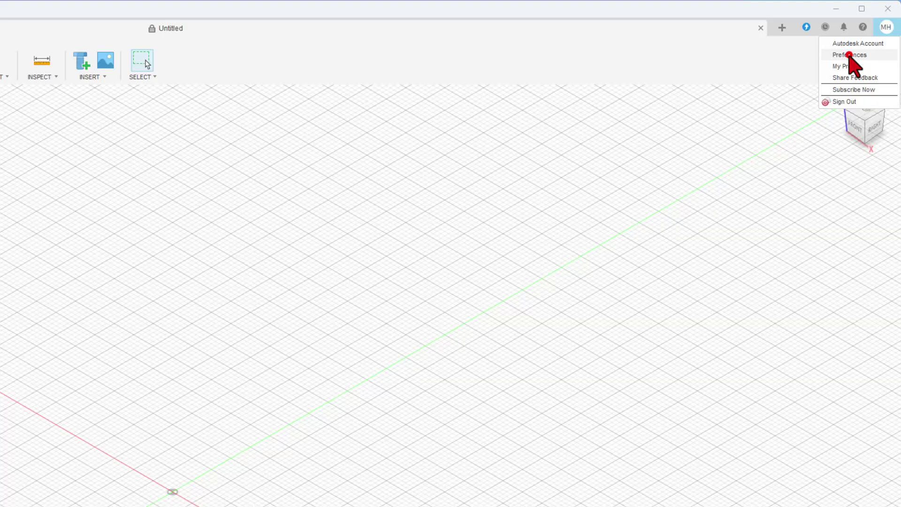
Step: In Preferences General, set the Pan, Zoom, Orbit shortcuts scheme to Tinkercad
left_click(850, 55)
scroll(474, 227, "down", 2)
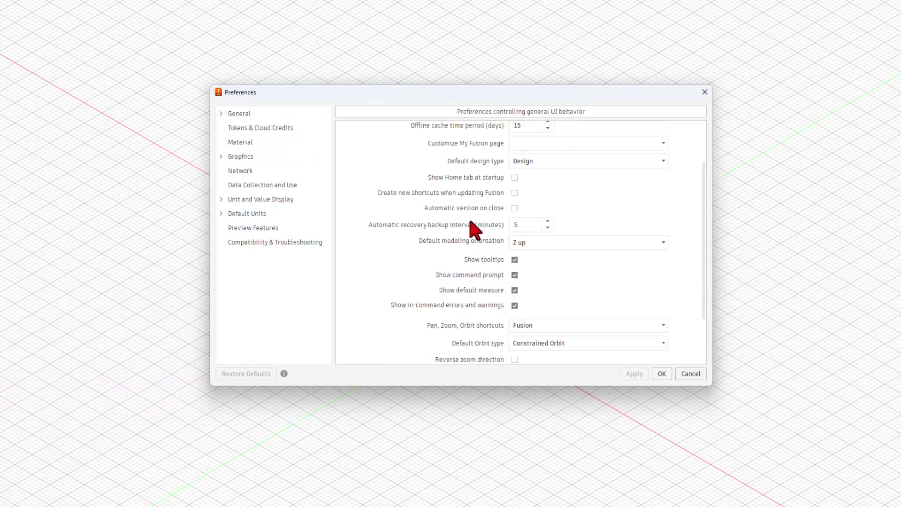
scroll(473, 229, "down", 2)
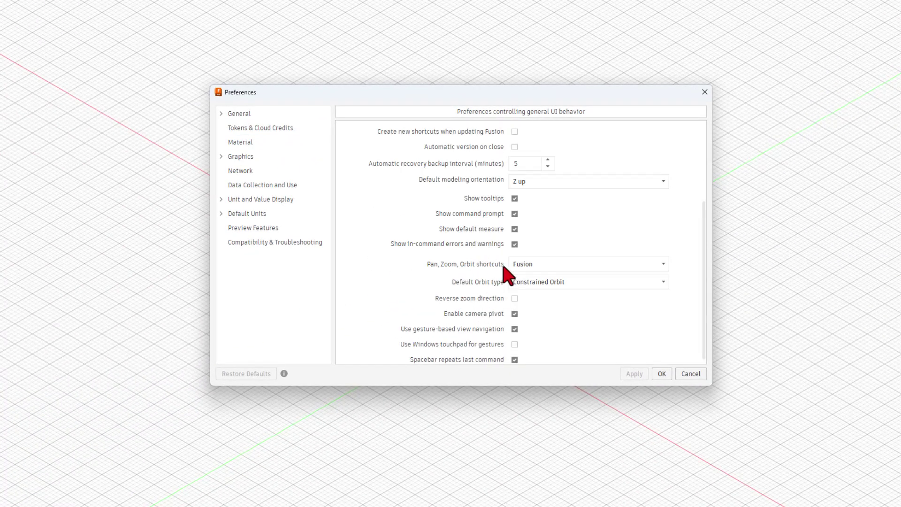
left_click(564, 266)
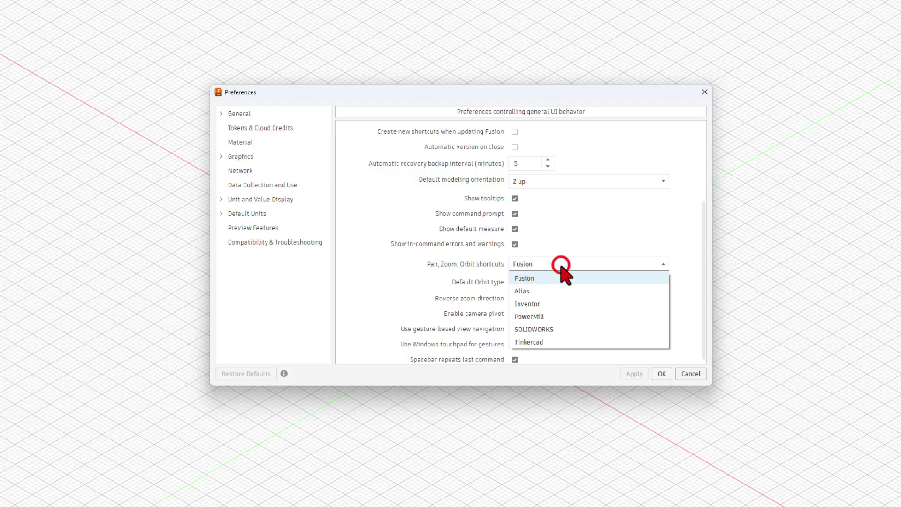
left_click(552, 345)
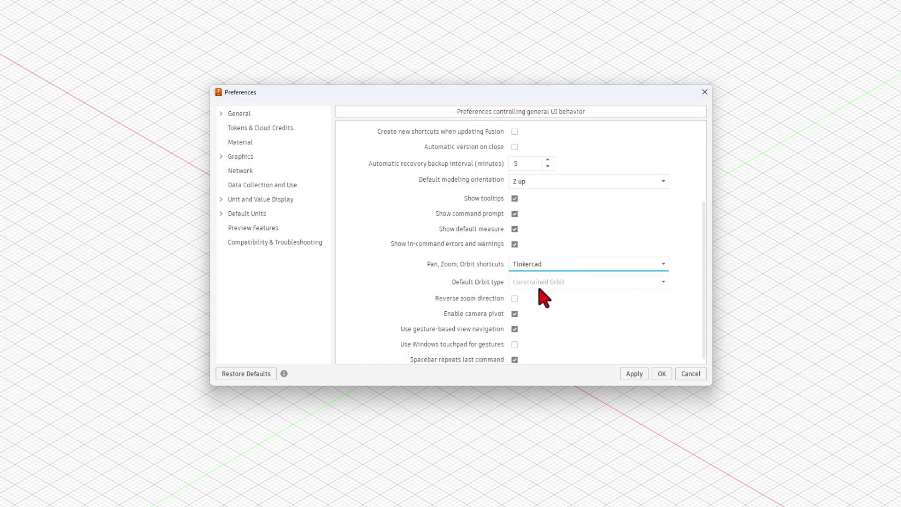
scroll(543, 309, "down", 1)
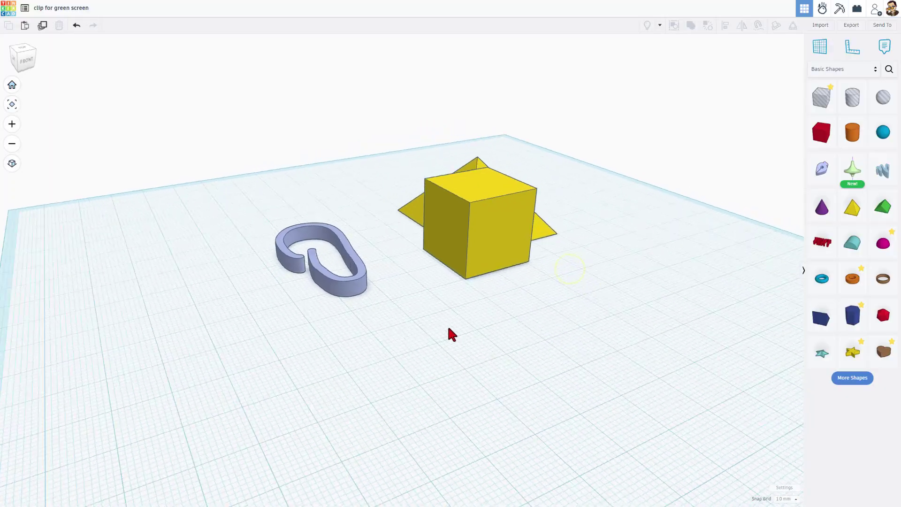
right_click_drag(451, 334, 438, 333)
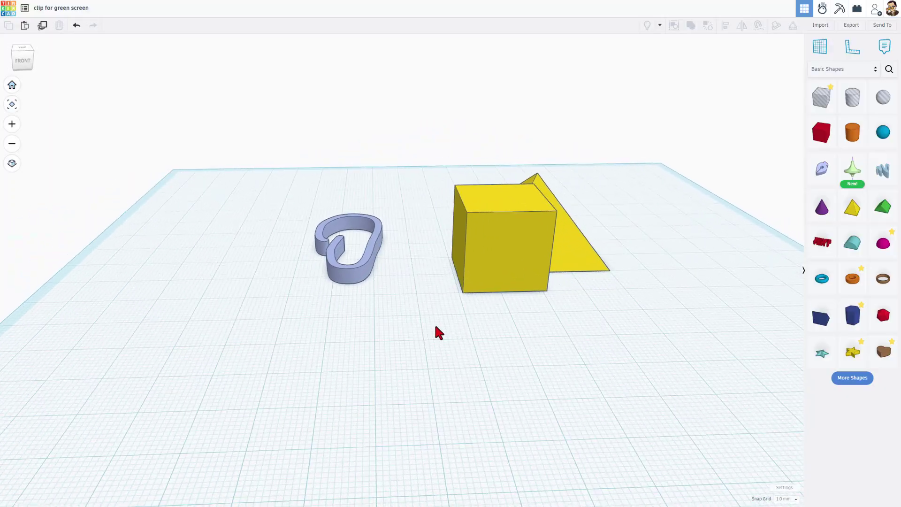
left_click(365, 279)
right_click_drag(370, 293, 320, 238)
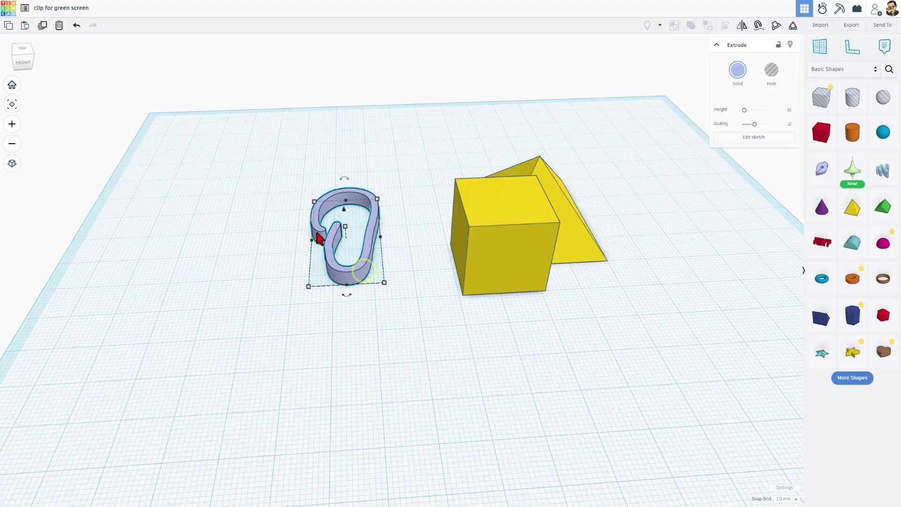
right_click_drag(409, 336, 407, 320)
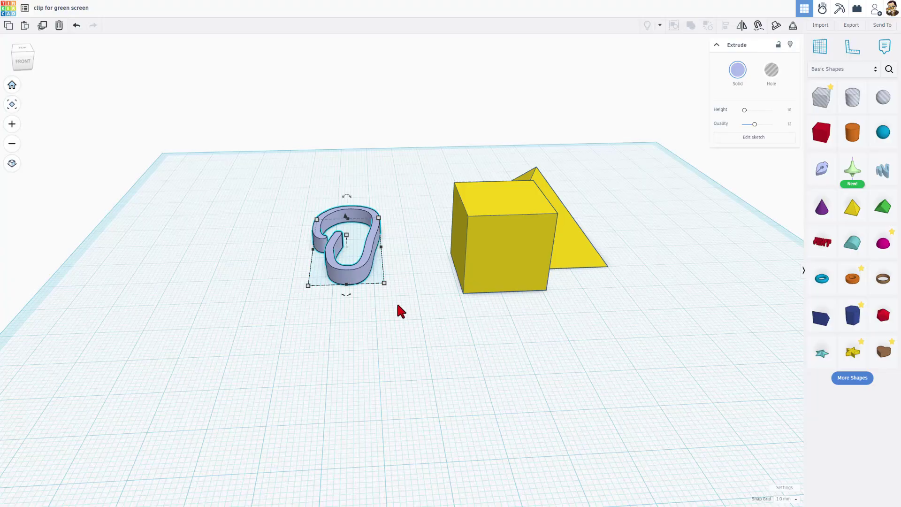
right_click_drag(396, 301, 399, 305)
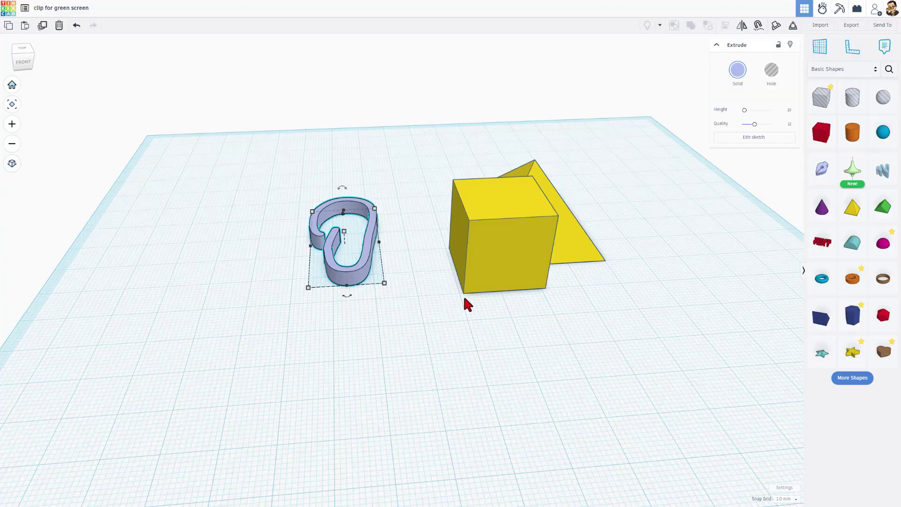
right_click_drag(463, 294, 438, 304)
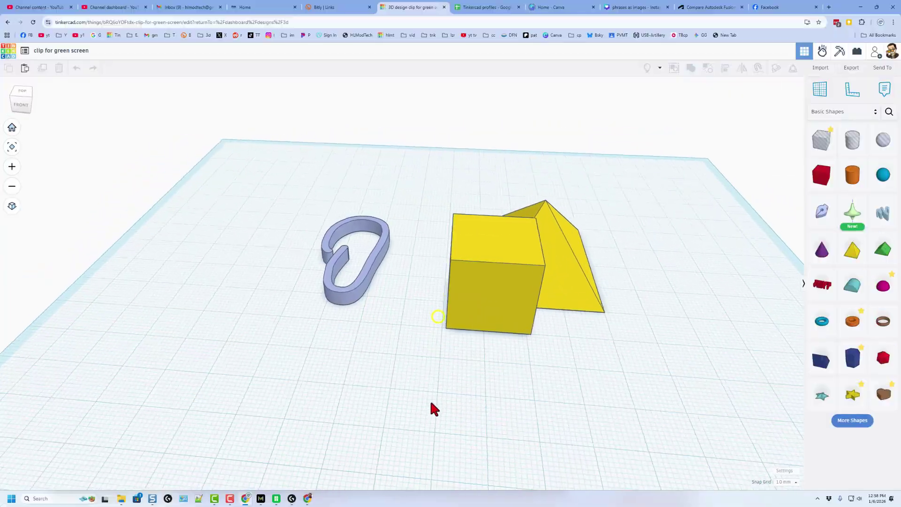
right_click_drag(434, 408, 479, 417)
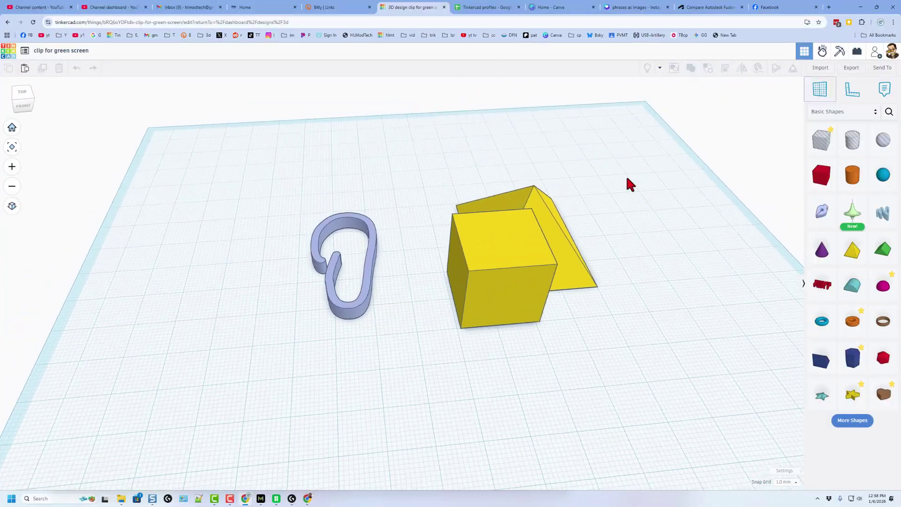
Step: Export the selected cube-pyramid union to Autodesk Fusion, choosing Open in local desktop
left_click(478, 272)
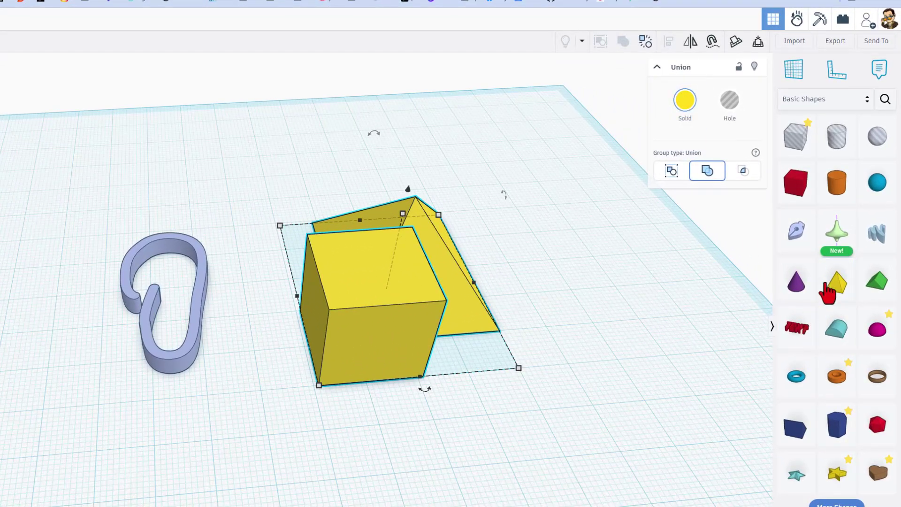
left_click(835, 41)
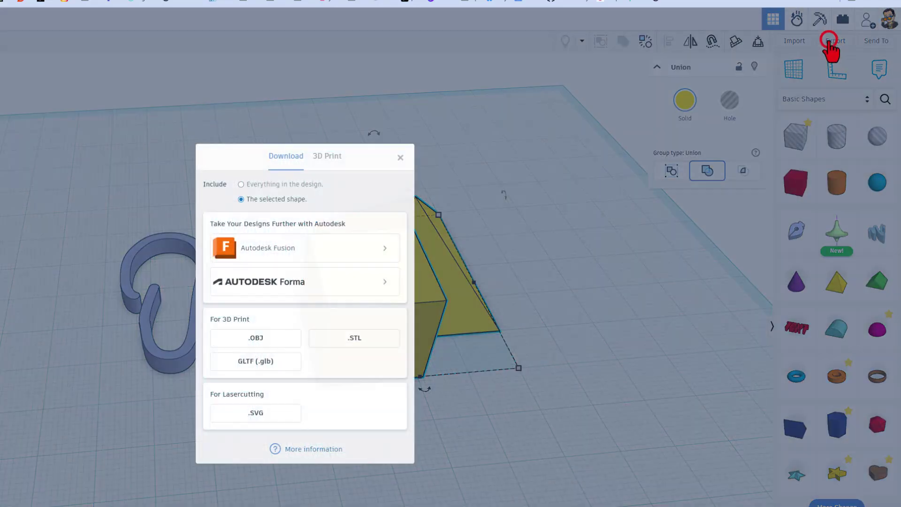
left_click(290, 248)
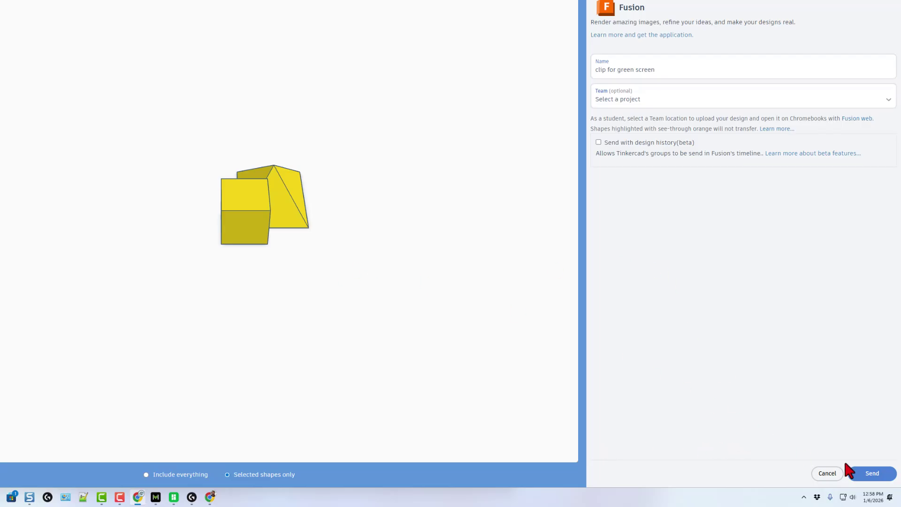
left_click(863, 473)
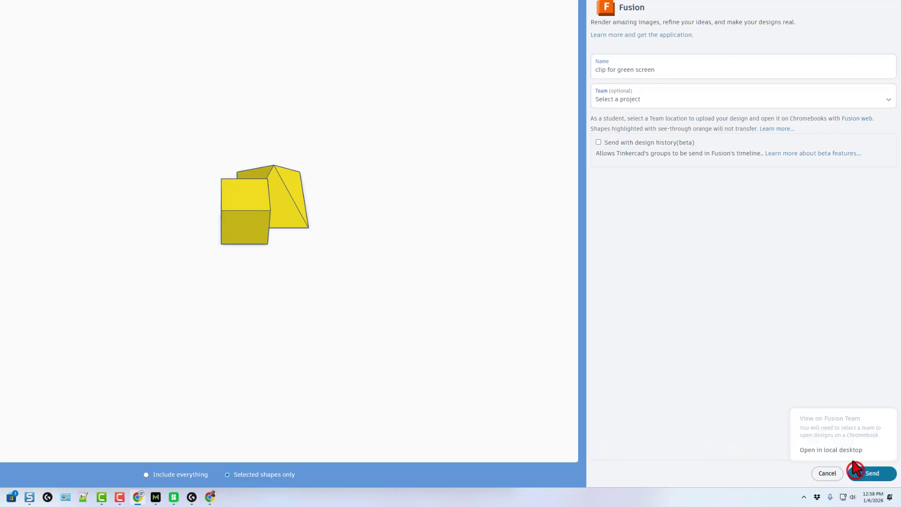
left_click(831, 450)
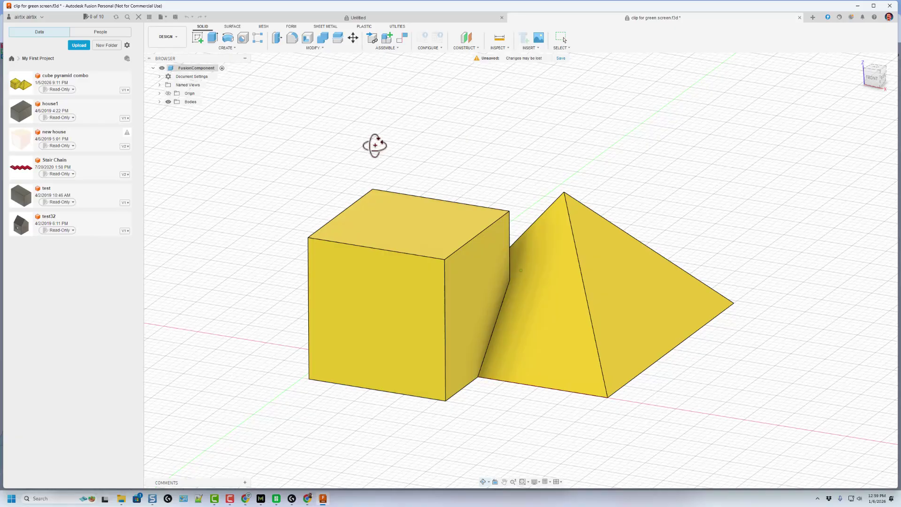
Step: Window-select both bodies and apply a small fillet (F) to all their edges
mouse_move(374, 155)
middle_mouse_down("shift")
mouse_move(359, 140)
mouse_move(401, 154)
mouse_move(369, 153)
middle_mouse_up("shift")
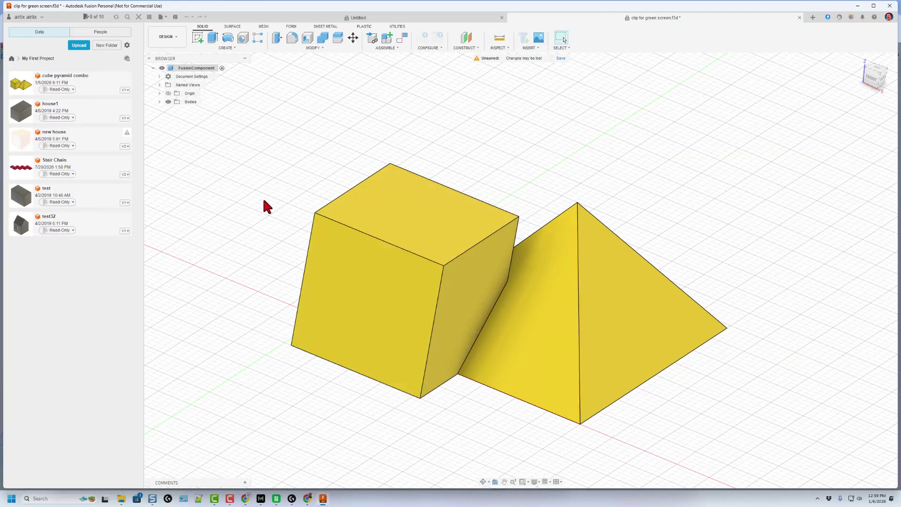
left_click_drag(254, 124, 762, 450)
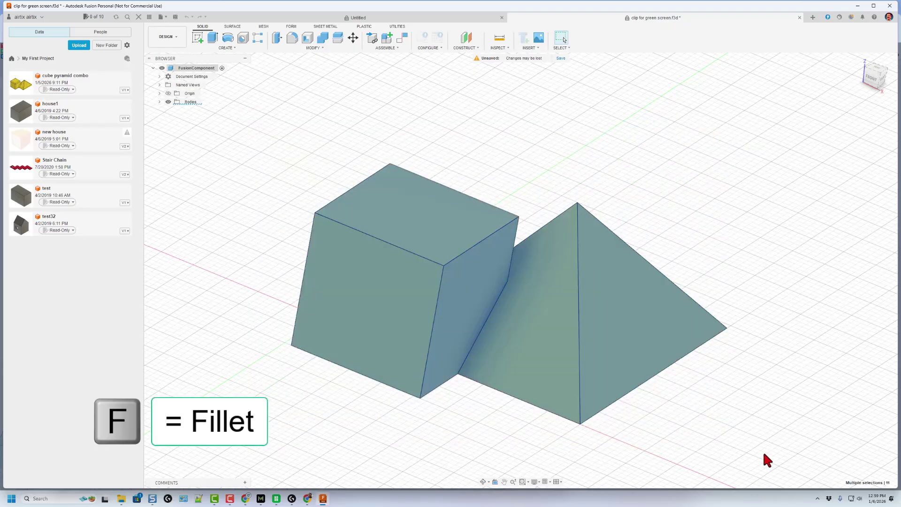
key("f")
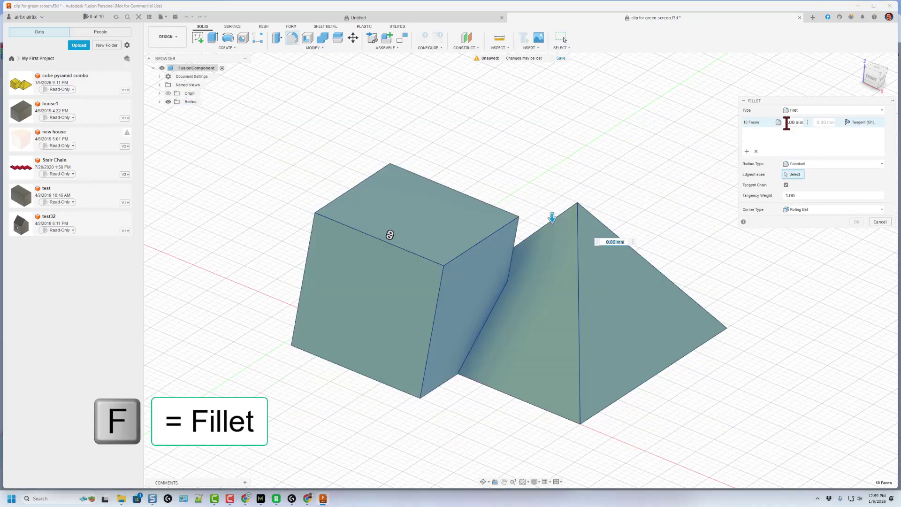
left_click(789, 121)
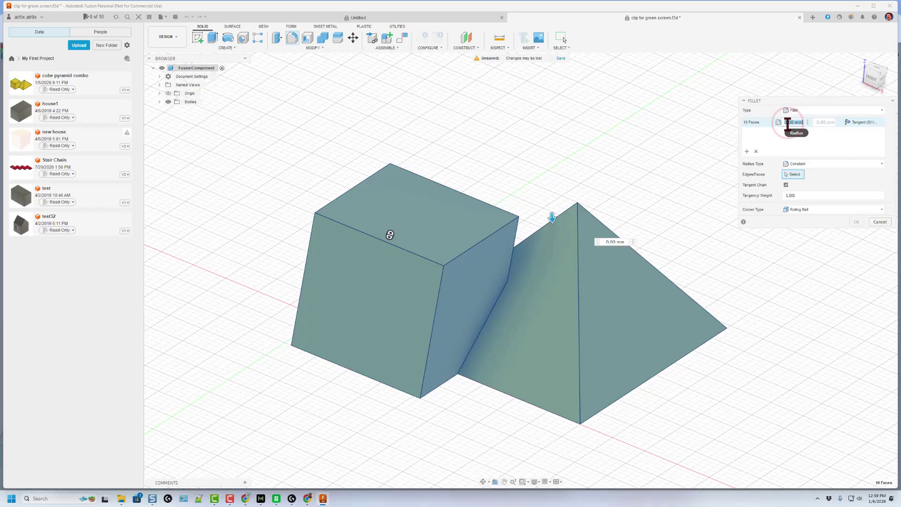
type("2")
key("Return")
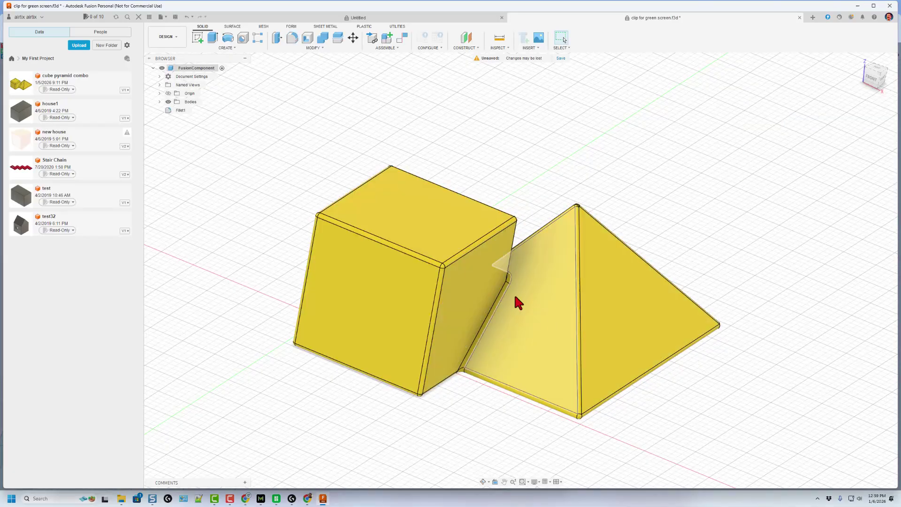
Step: Inspect the rounded edges from another angle, then undo the fillet
mouse_move(648, 197)
middle_mouse_down("shift")
mouse_move(616, 203)
mouse_move(632, 199)
middle_mouse_up("shift")
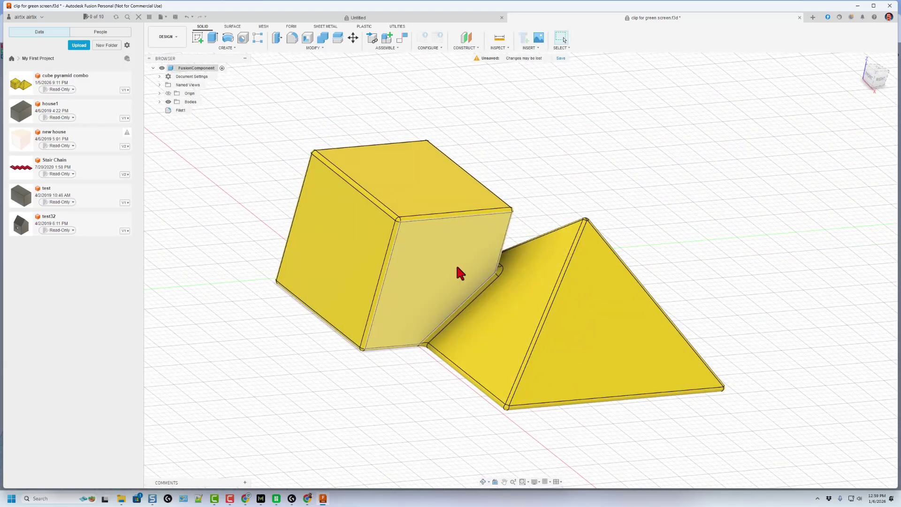
key("ctrl+z")
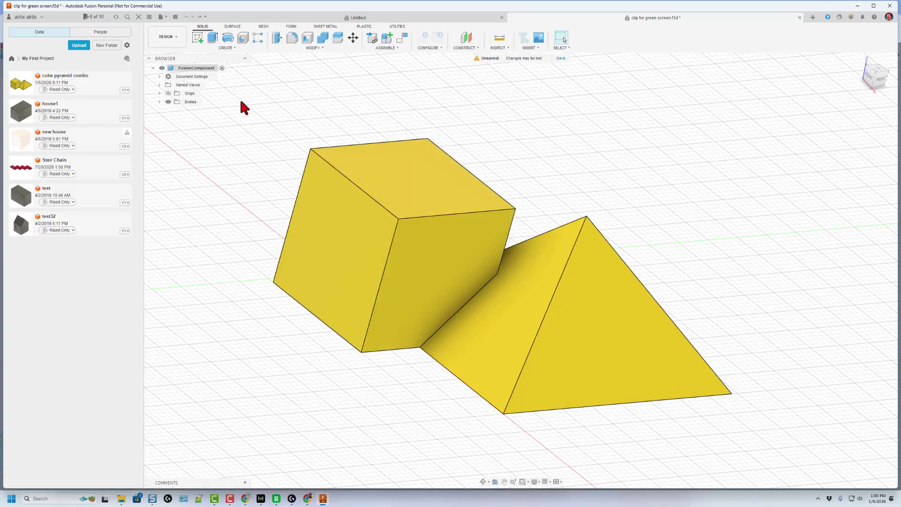
Step: Fillet all edges of the window-selected cube-pyramid at 2.50 mm radius and inspect the result
left_click_drag(235, 97, 771, 443)
key("f")
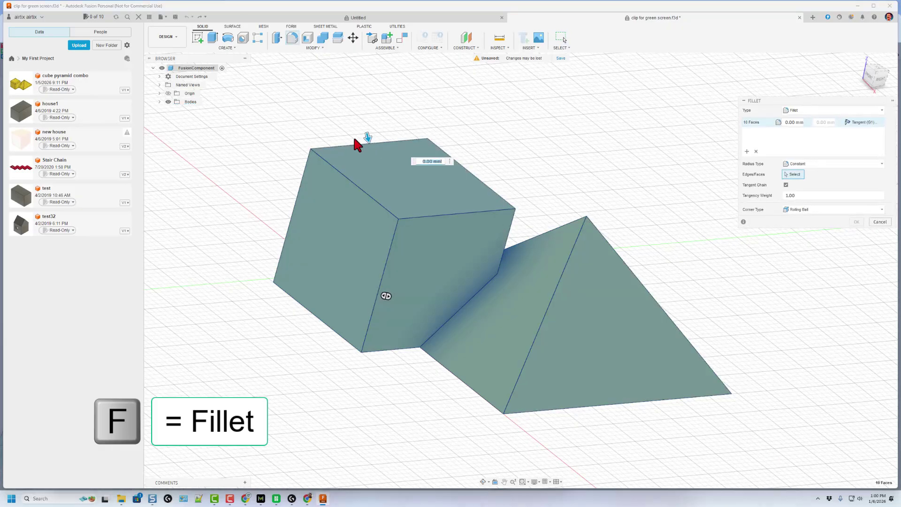
left_click_drag(367, 137, 373, 155)
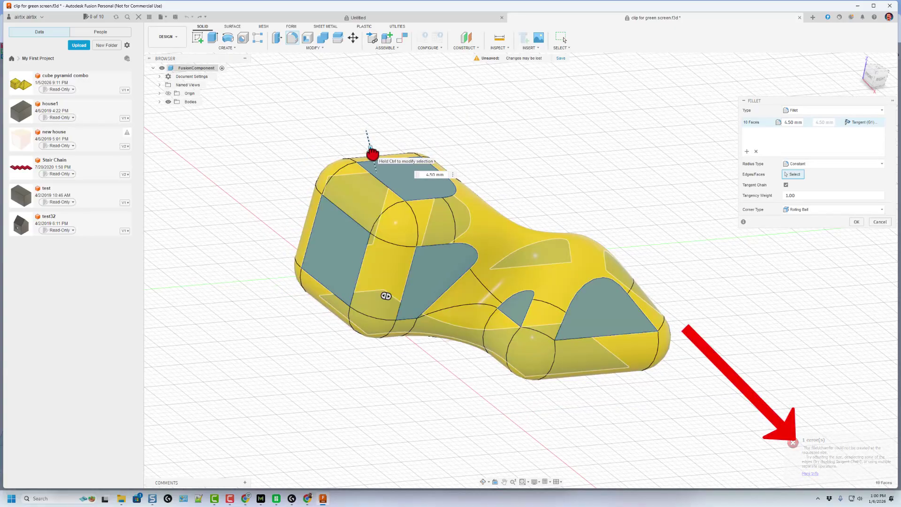
left_click_drag(373, 154, 364, 150)
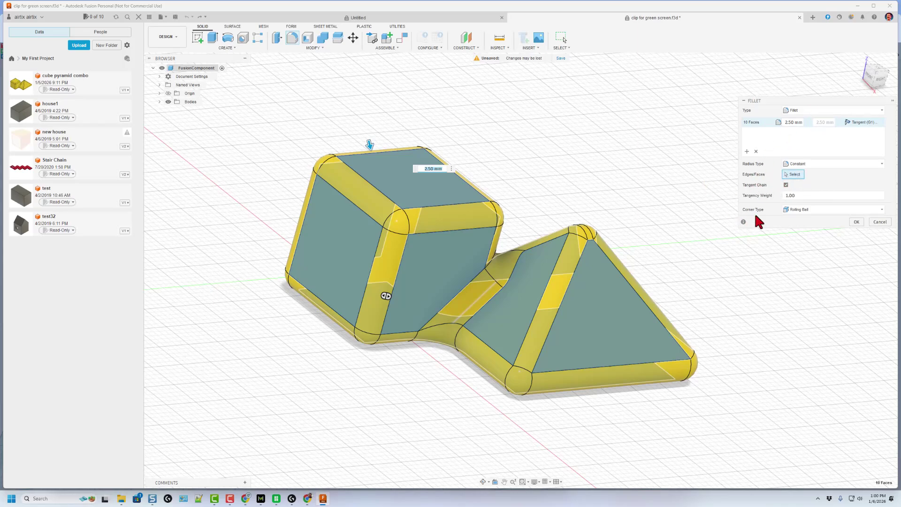
left_click(856, 222)
mouse_move(701, 264)
middle_mouse_down("shift")
mouse_move(710, 281)
mouse_move(693, 269)
middle_mouse_up("shift")
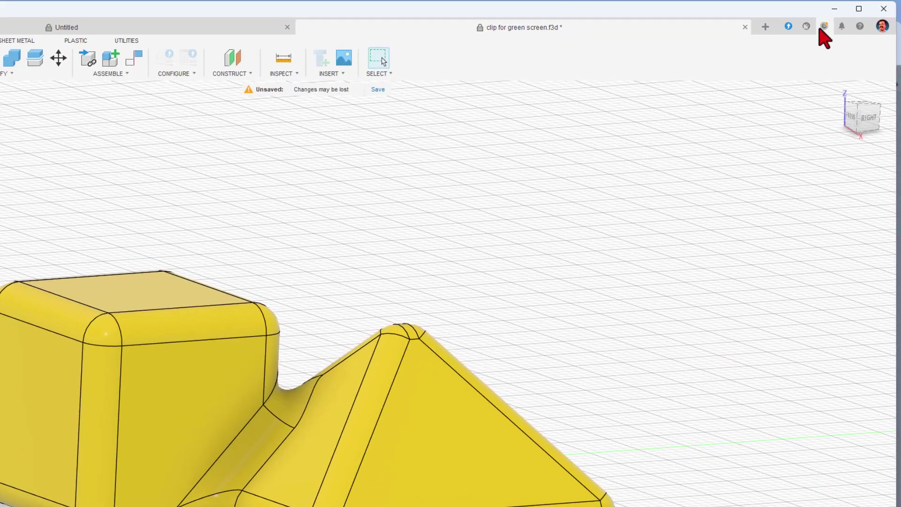
left_click(826, 28)
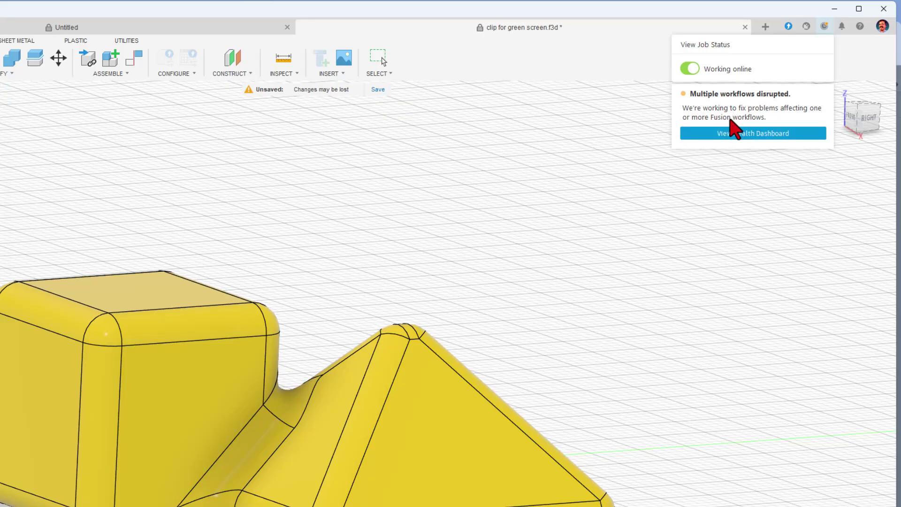
left_click(656, 168)
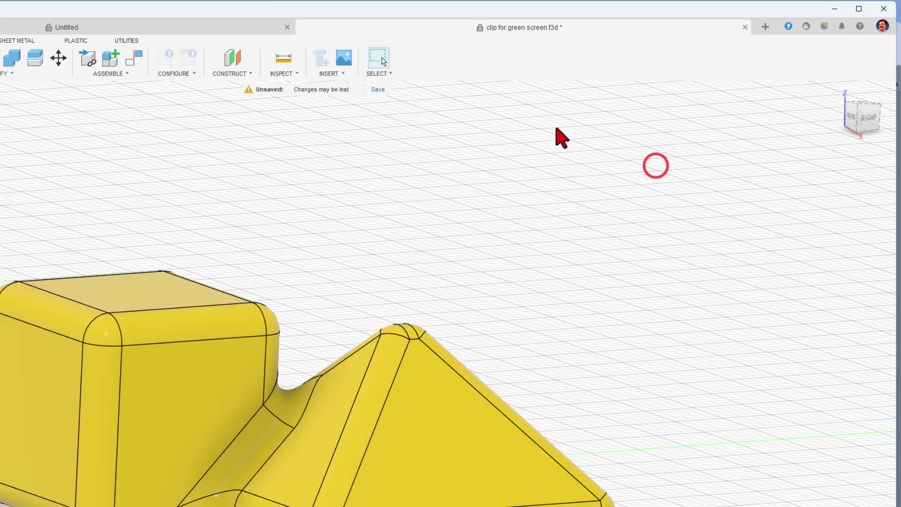
Step: Close the clip for green screen design, saving changes under its current name
left_click(744, 27)
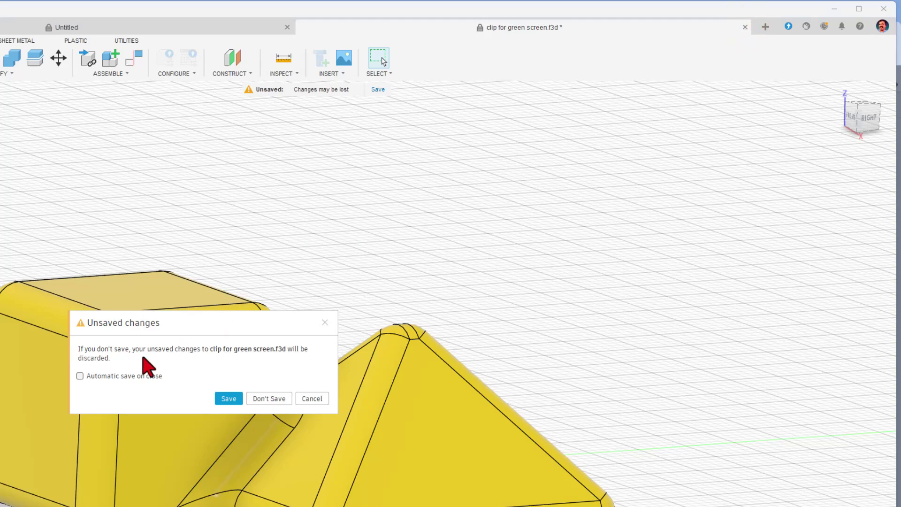
left_click(229, 399)
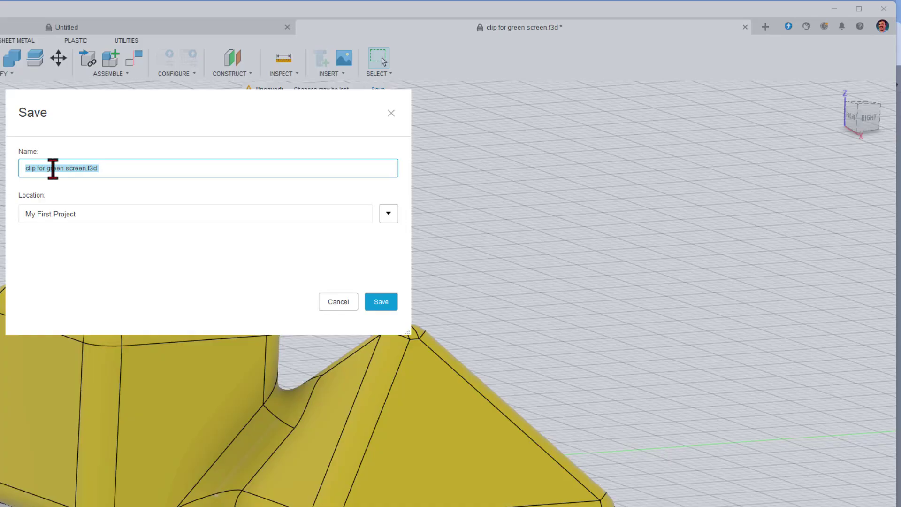
left_click(382, 303)
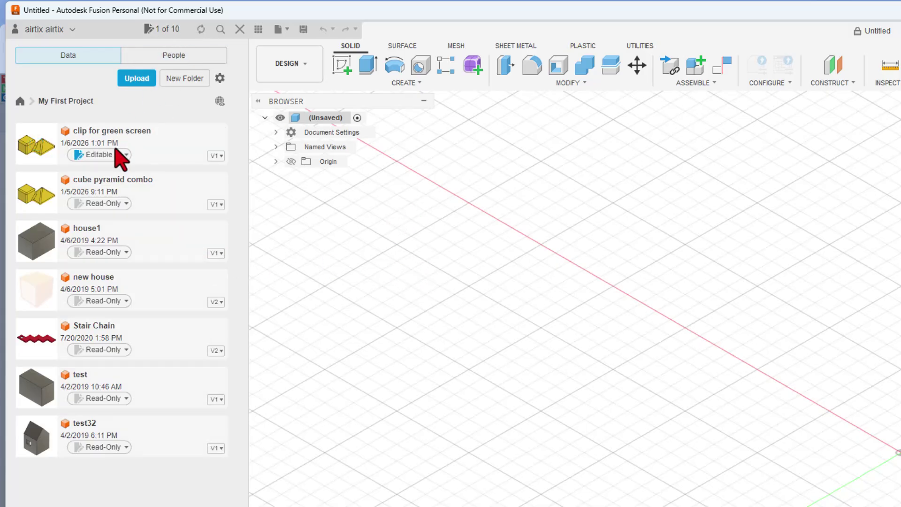
Step: Switch the clip for green screen document from Editable to Read-Only in the Data panel
left_click(126, 155)
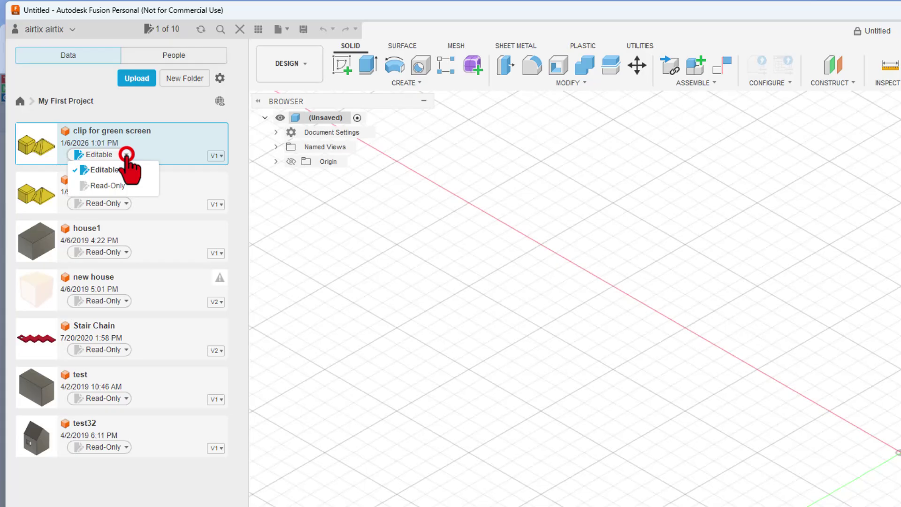
left_click(107, 185)
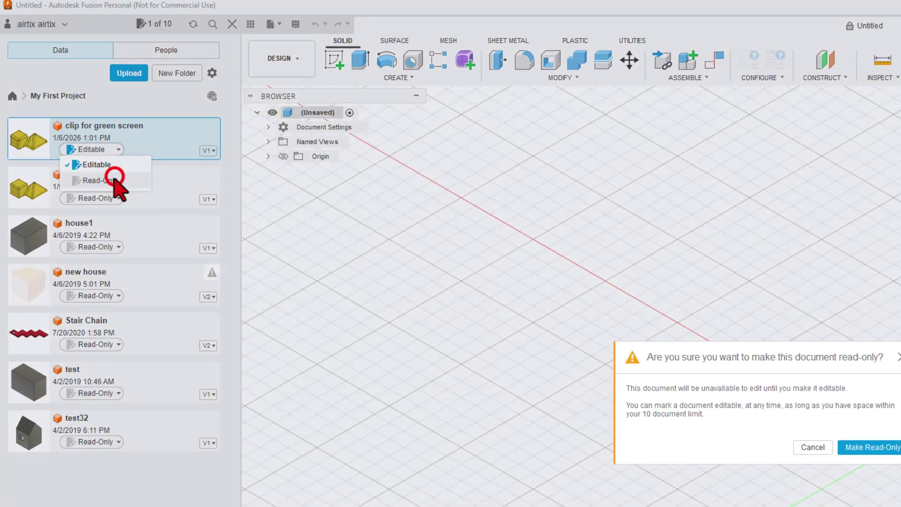
left_click(772, 380)
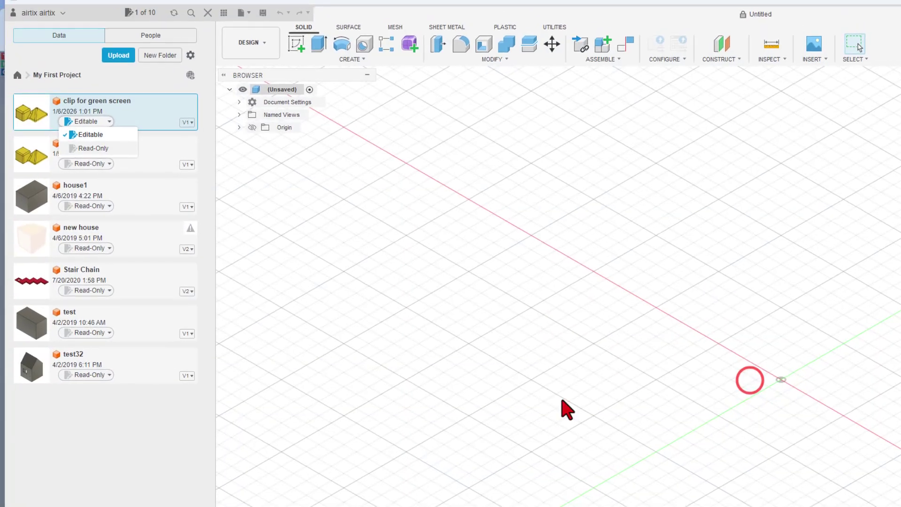